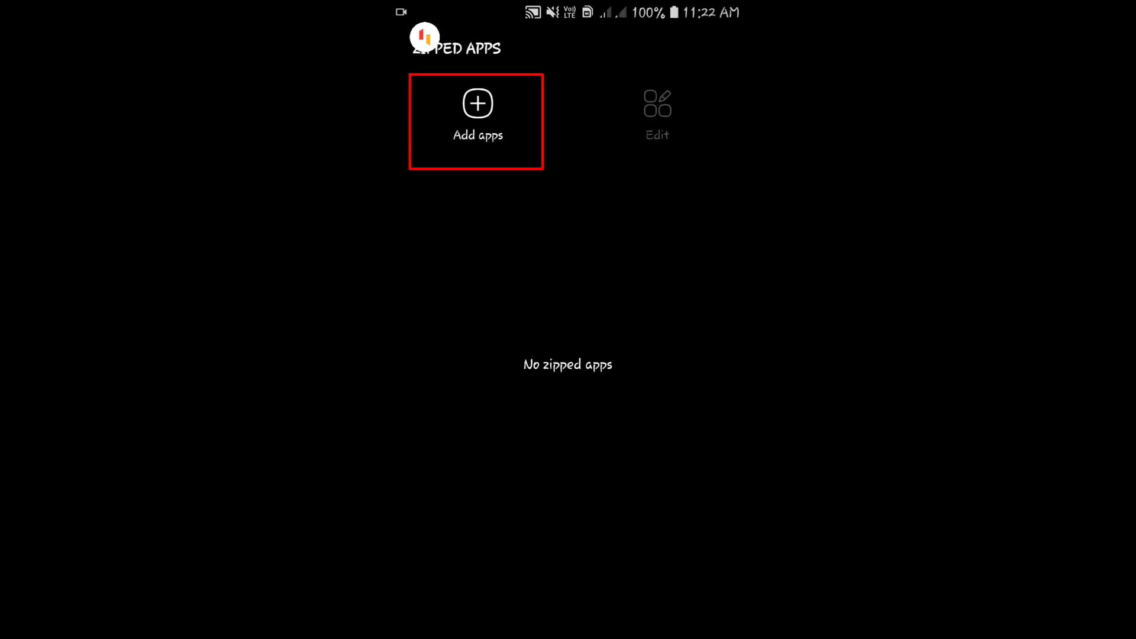
- Select Background Eraser under Add apps and confirm zipping it into the Zipped apps folder
click(477, 121)
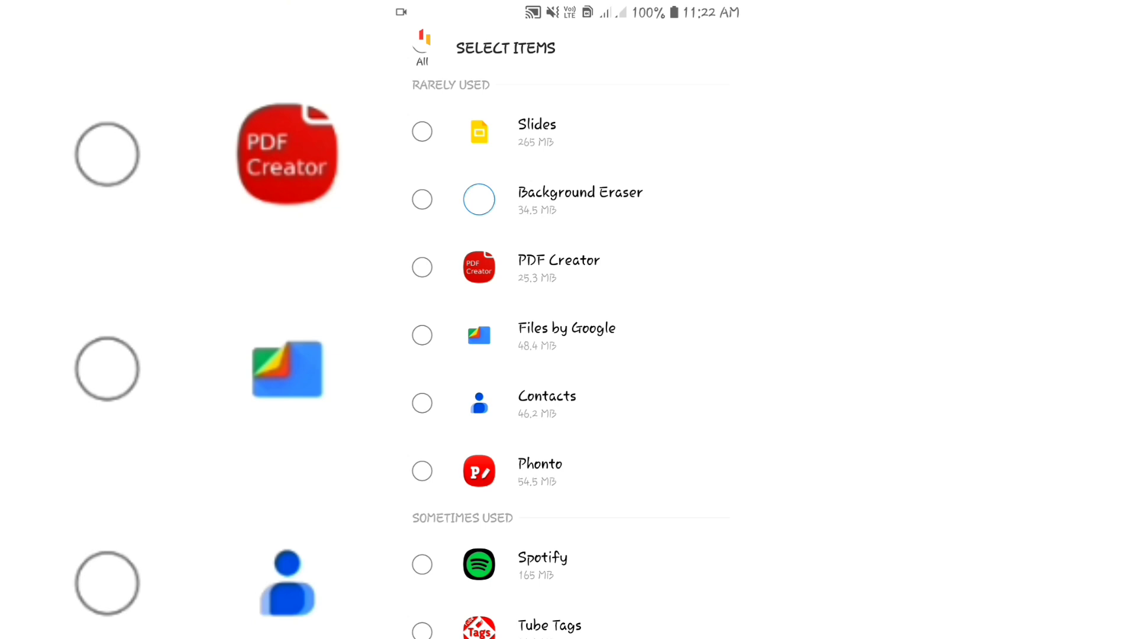
click(422, 199)
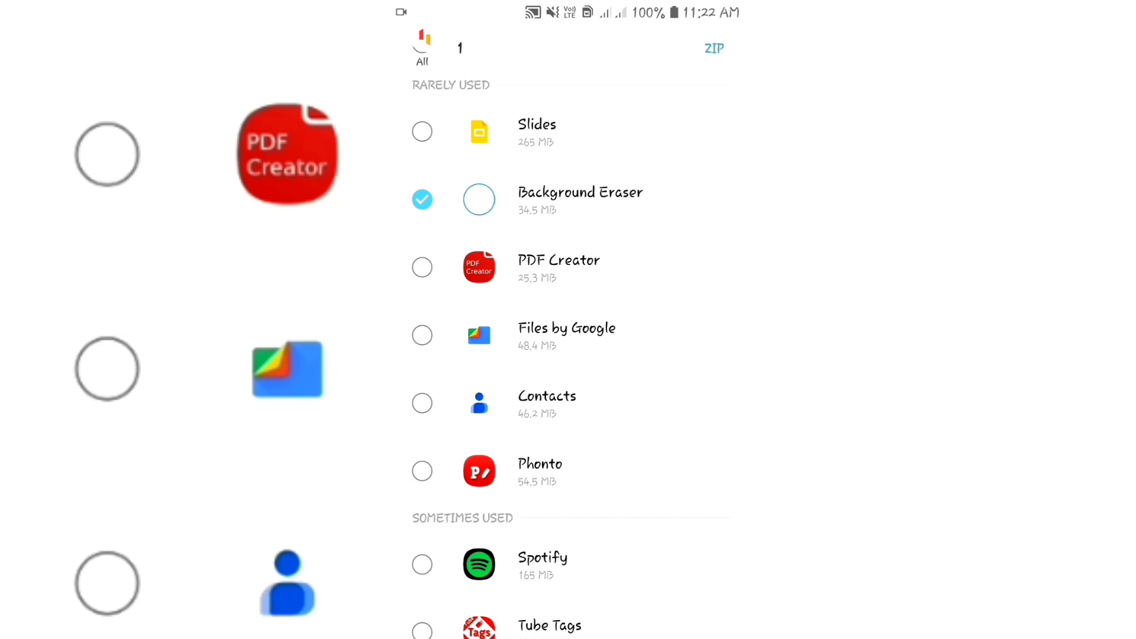
click(714, 48)
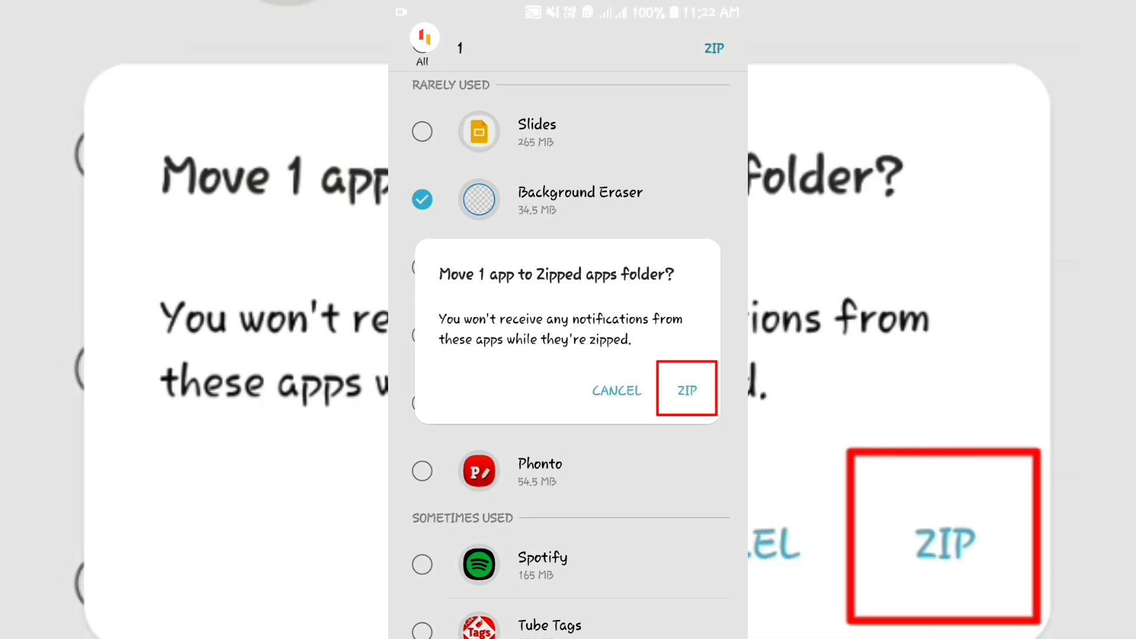
click(687, 390)
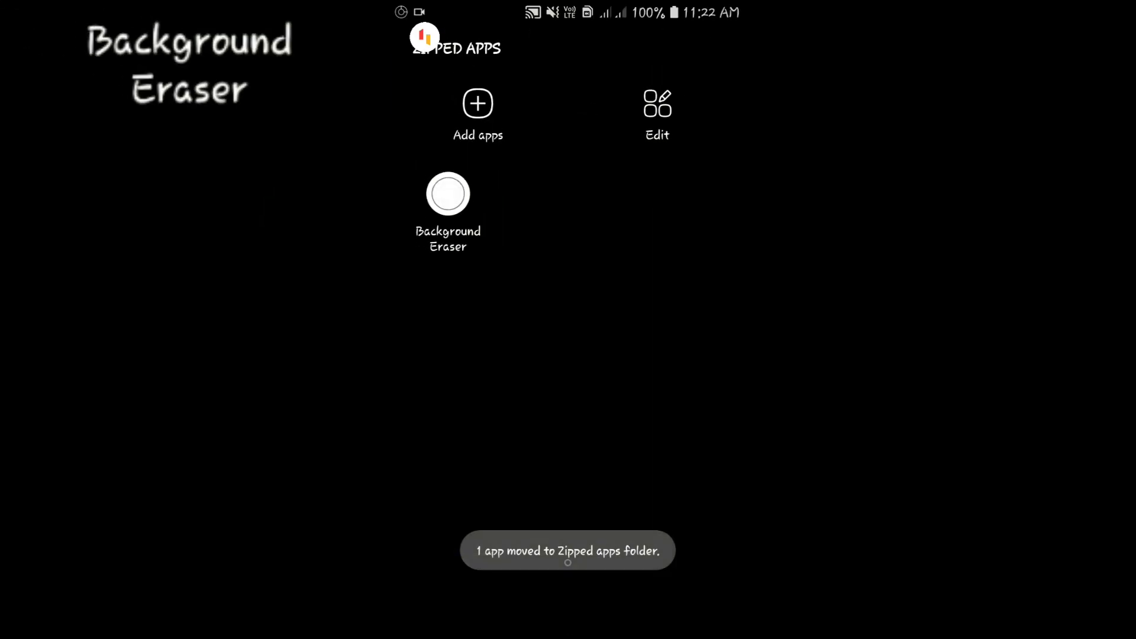
- Open the Zipped apps folder and confirm UNZIP for Background Eraser, leaving no zipped apps
click(598, 110)
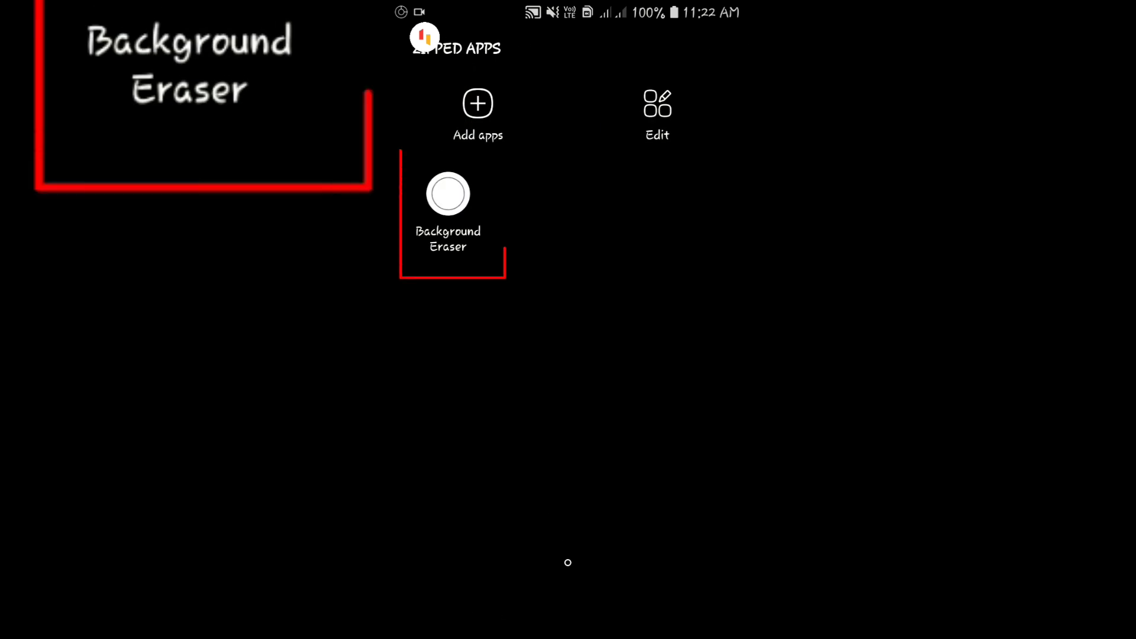
click(447, 194)
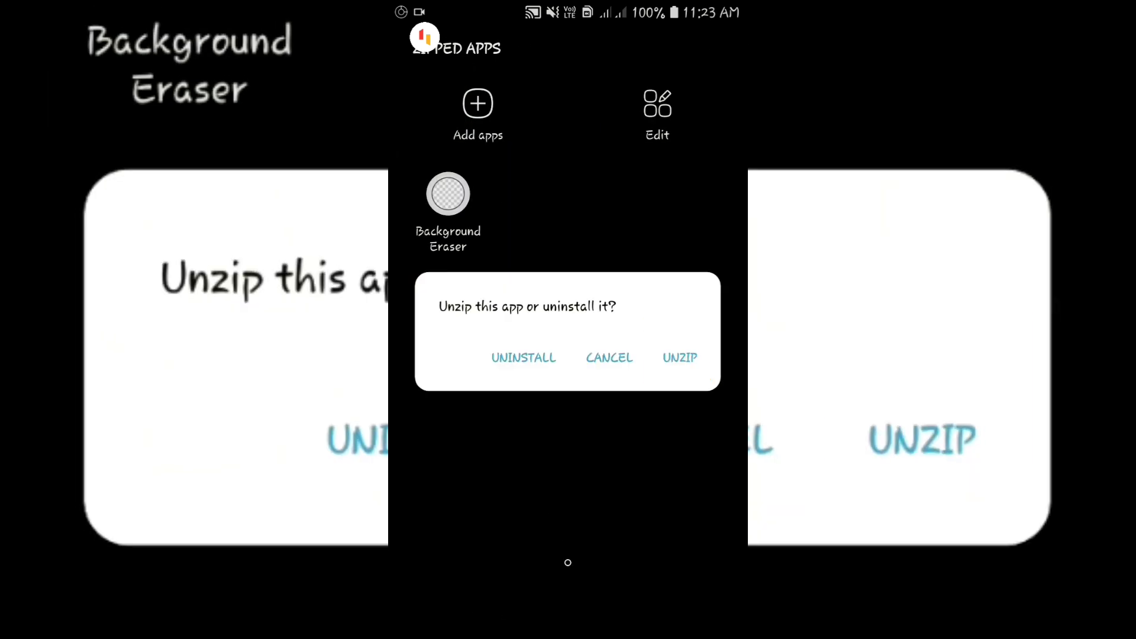
click(680, 357)
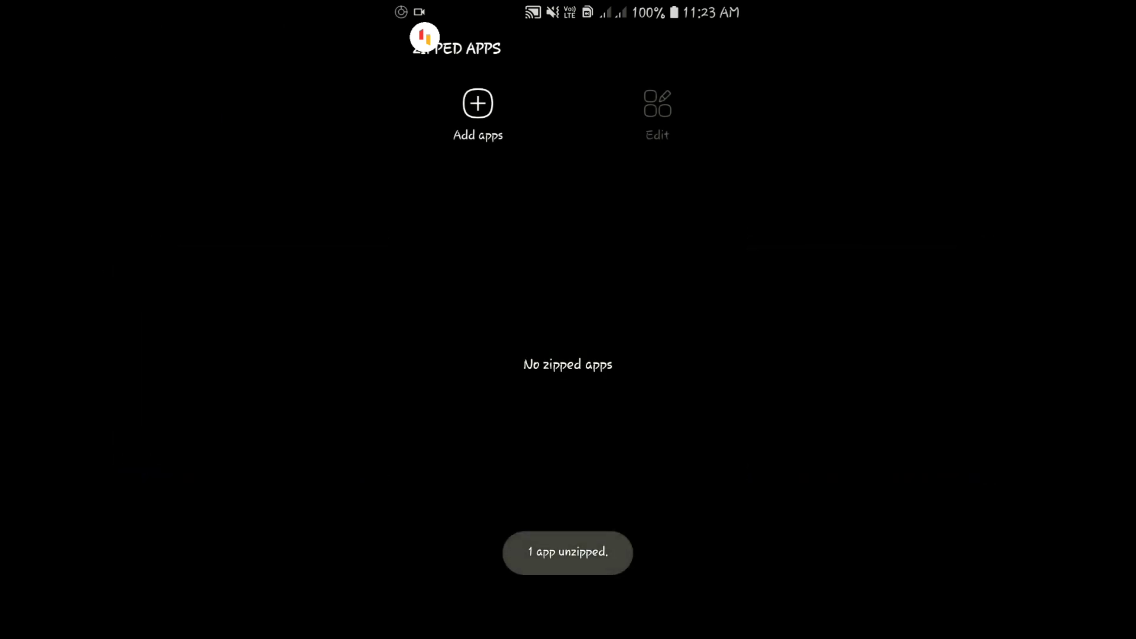